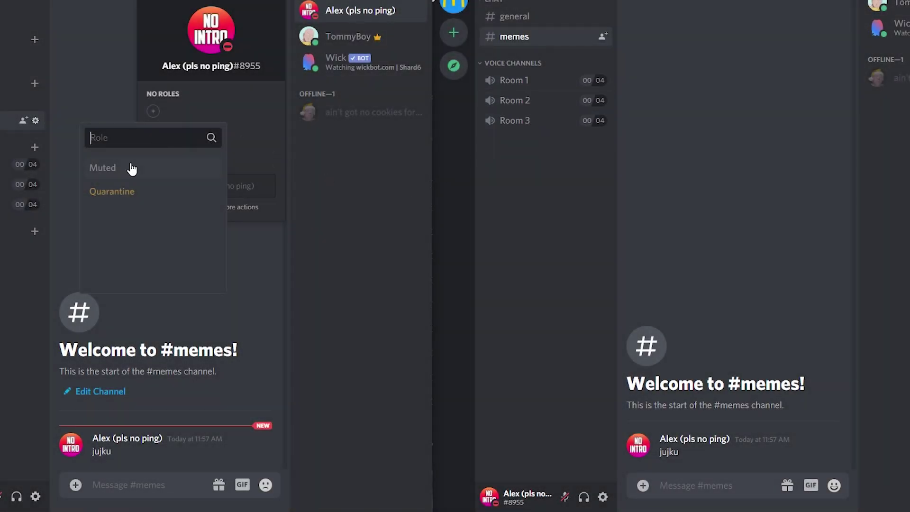
Give the test member the Muted role and check #memes from their account
{"action": "left_click", "coordinate": [120, 167]}
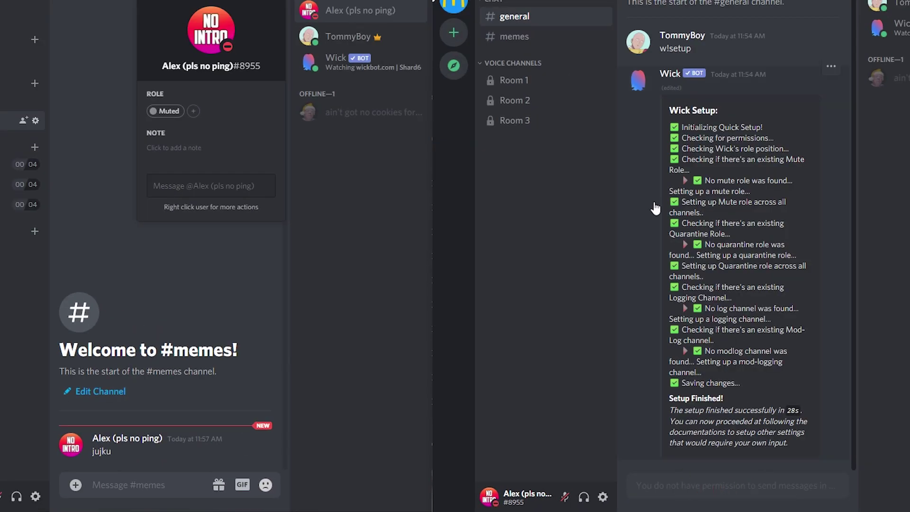
{"action": "left_click", "coordinate": [532, 43]}
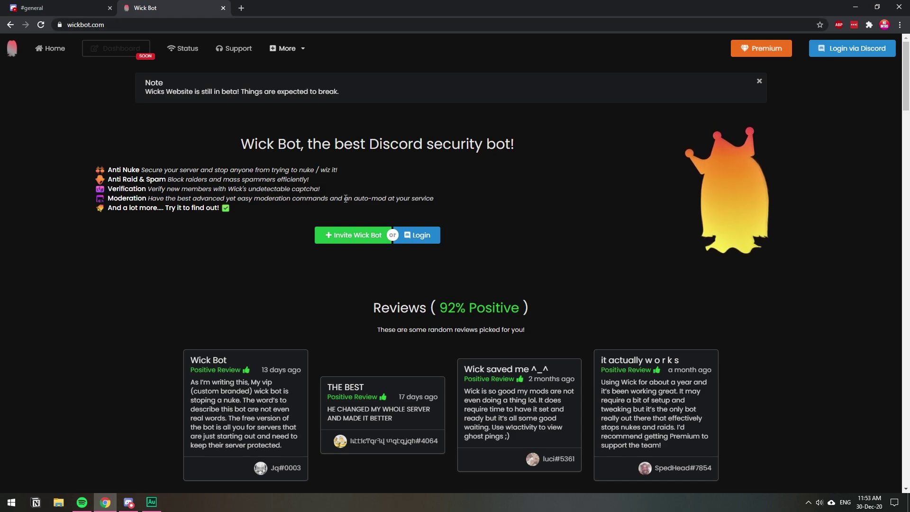
Invite Wick Bot from wickbot.com and authorize it to join the server
{"action": "left_click", "coordinate": [353, 236]}
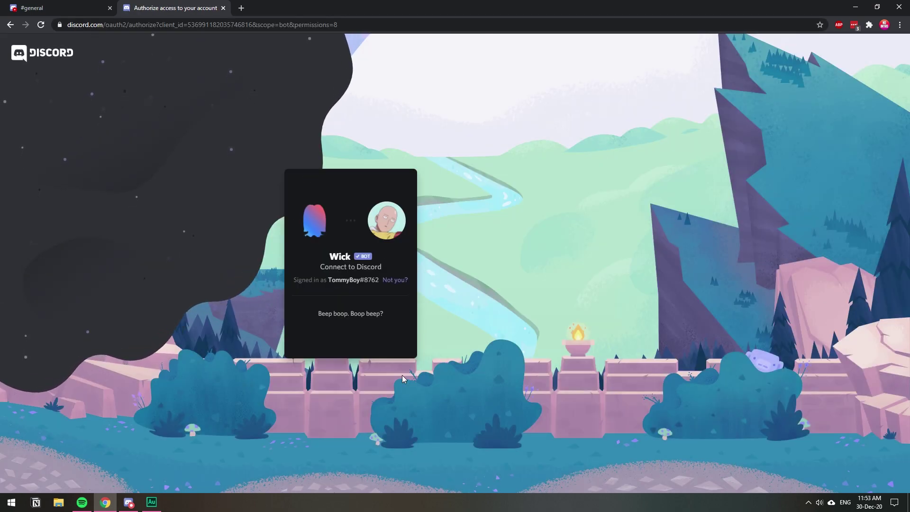
{"action": "left_click", "coordinate": [291, 325]}
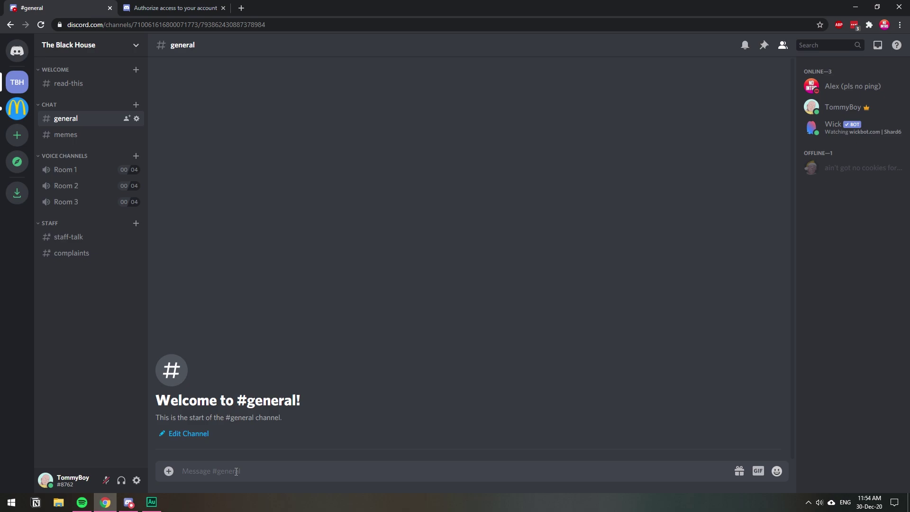
{"action": "left_click", "coordinate": [136, 45]}
{"action": "key", "text": "Escape"}
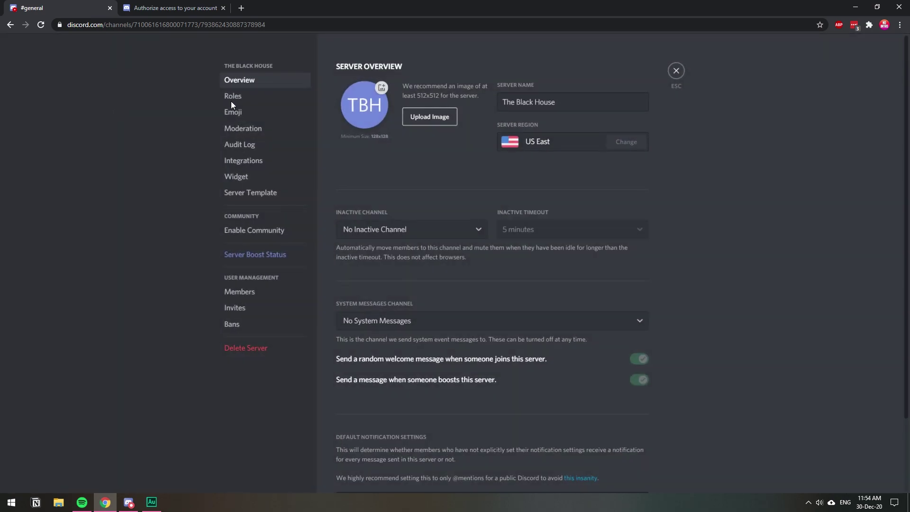
{"action": "left_click", "coordinate": [237, 96]}
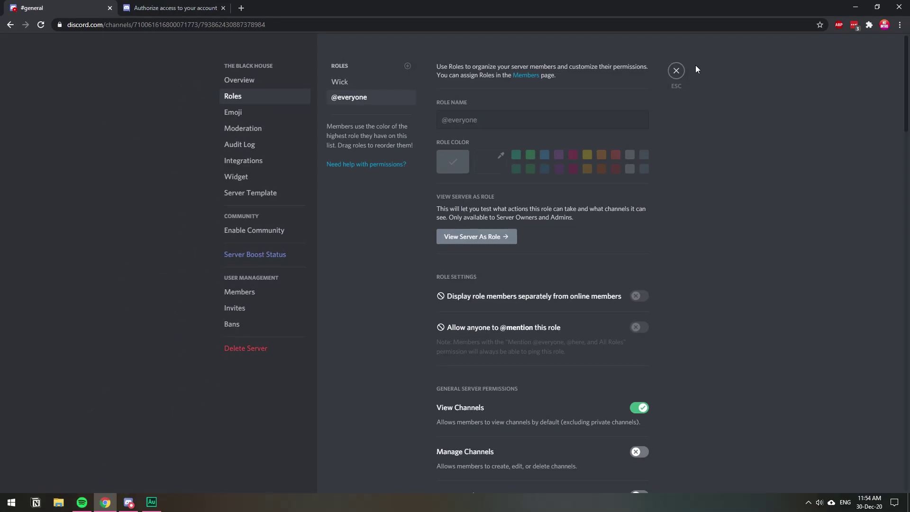
{"action": "left_click", "coordinate": [677, 71]}
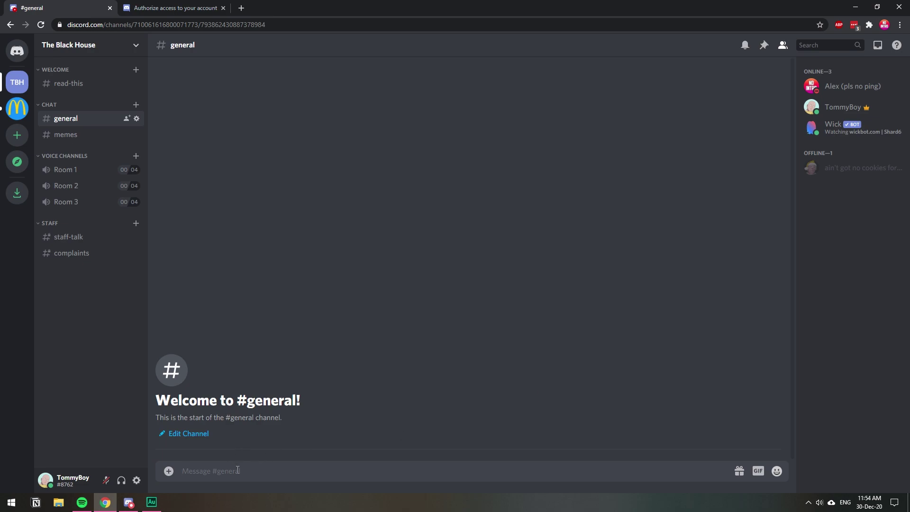
Run w!setup in #general to create Wick's Muted and Quarantine roles and log channels
{"action": "type", "text": "w!setu"}
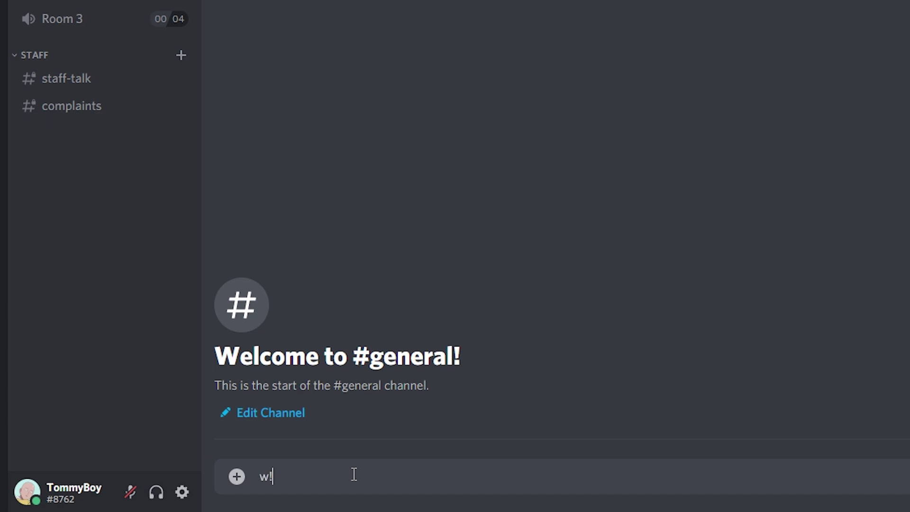
{"action": "type", "text": "p"}
{"action": "key", "text": "Return"}
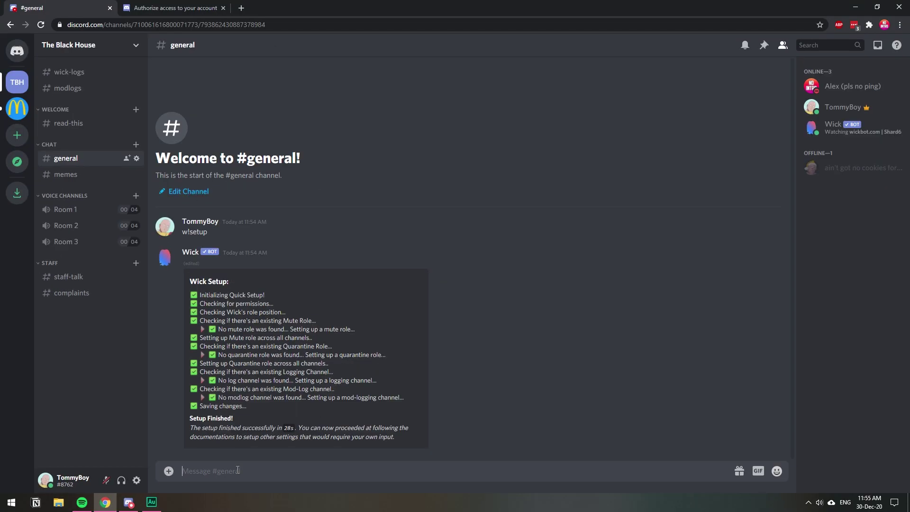
{"action": "left_click", "coordinate": [136, 45]}
{"action": "left_click", "coordinate": [95, 108]}
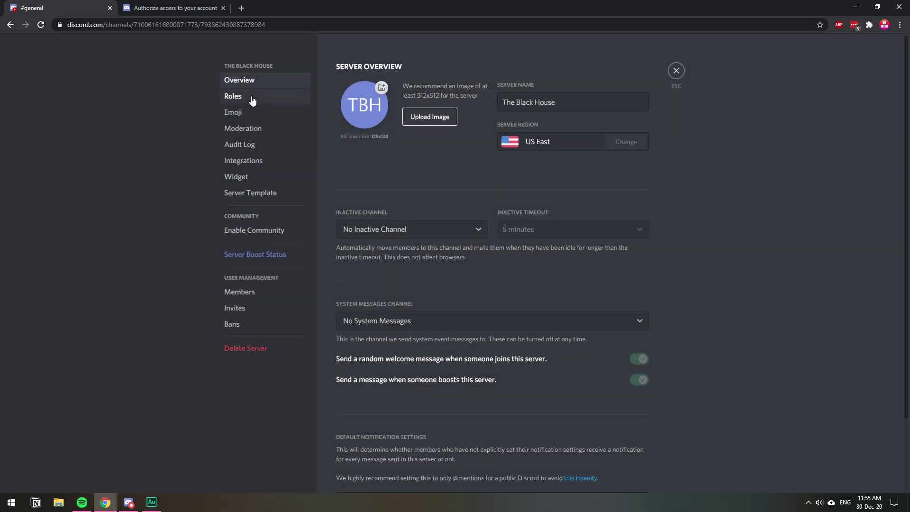
{"action": "left_click", "coordinate": [251, 97]}
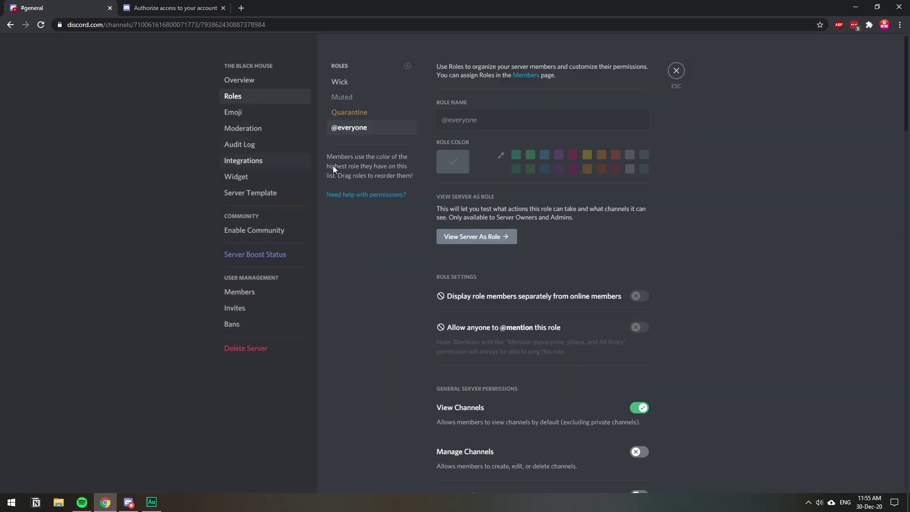
{"action": "left_click", "coordinate": [358, 98]}
{"action": "left_click", "coordinate": [357, 117]}
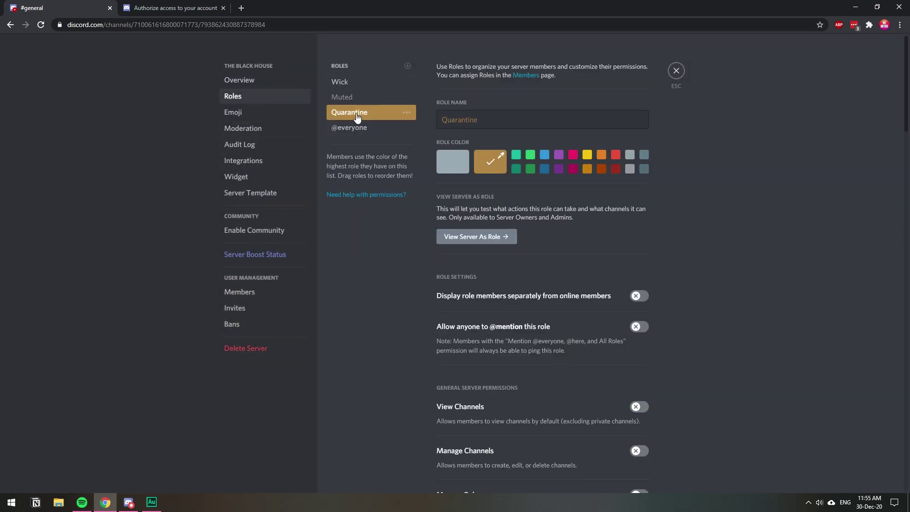
{"action": "left_click", "coordinate": [359, 100]}
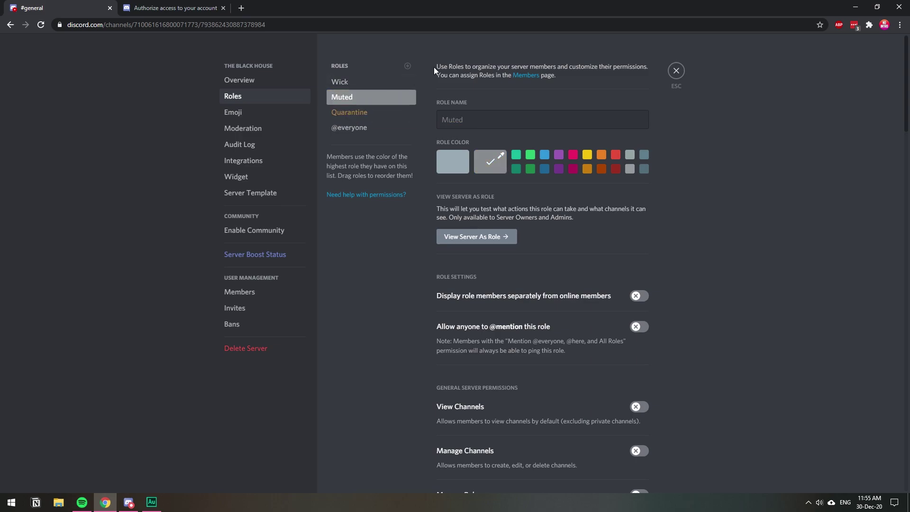
{"action": "left_click", "coordinate": [677, 71]}
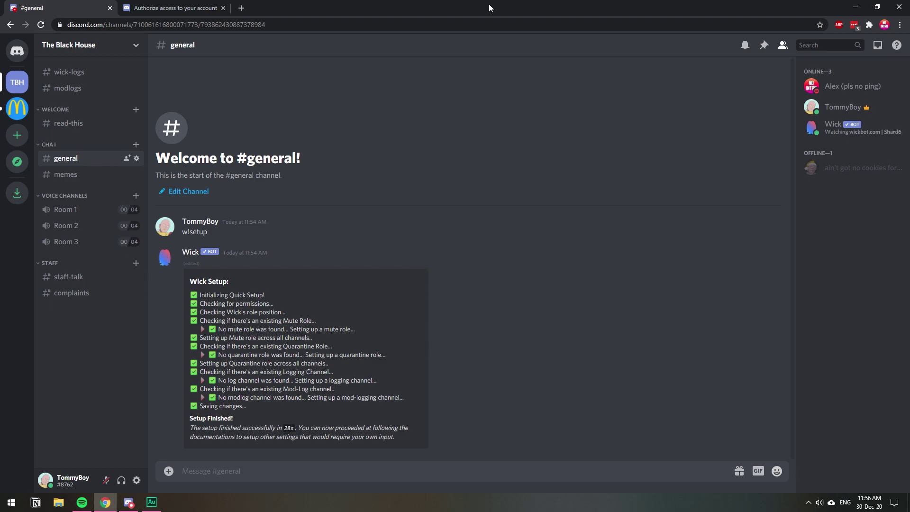
Snap the browser and desktop clients side by side, then post 'jujku' in #memes as the test member
{"action": "key", "text": "super+Left"}
{"action": "left_click", "coordinate": [762, 315]}
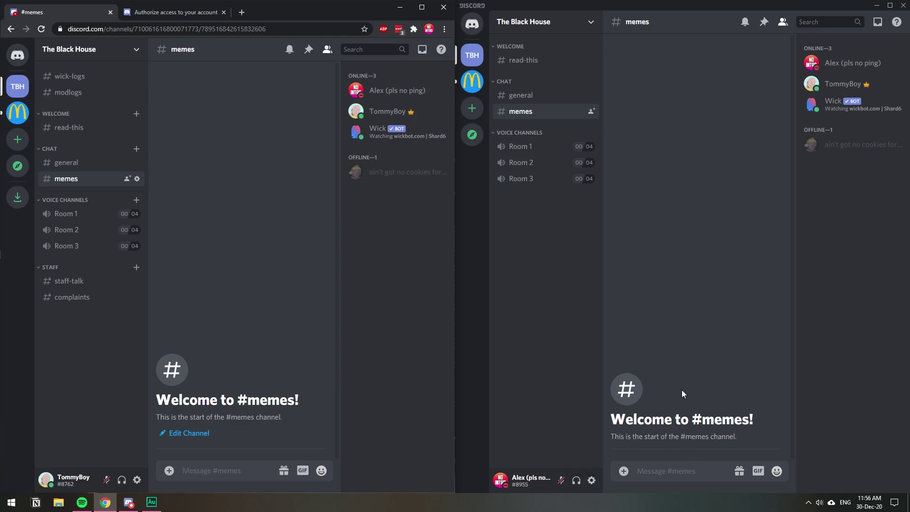
{"action": "left_click", "coordinate": [672, 472]}
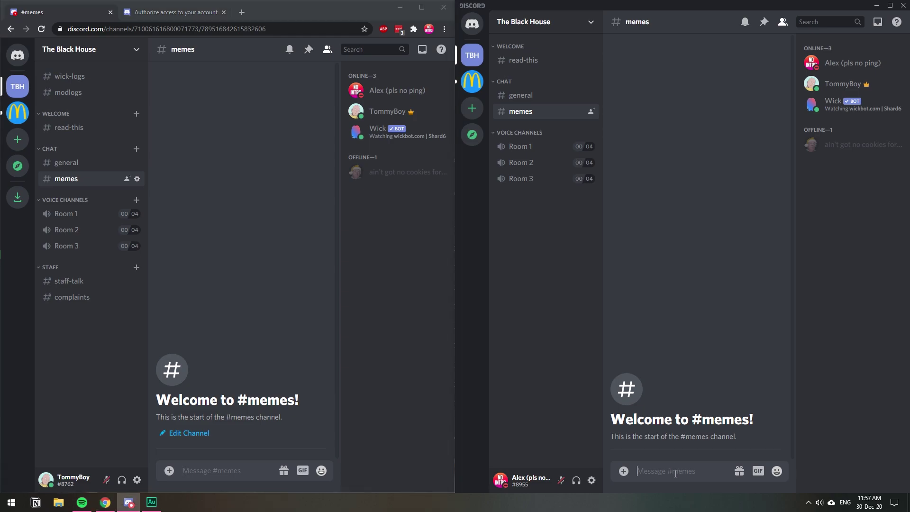
{"action": "type", "text": "jujku"}
{"action": "key", "text": "Return"}
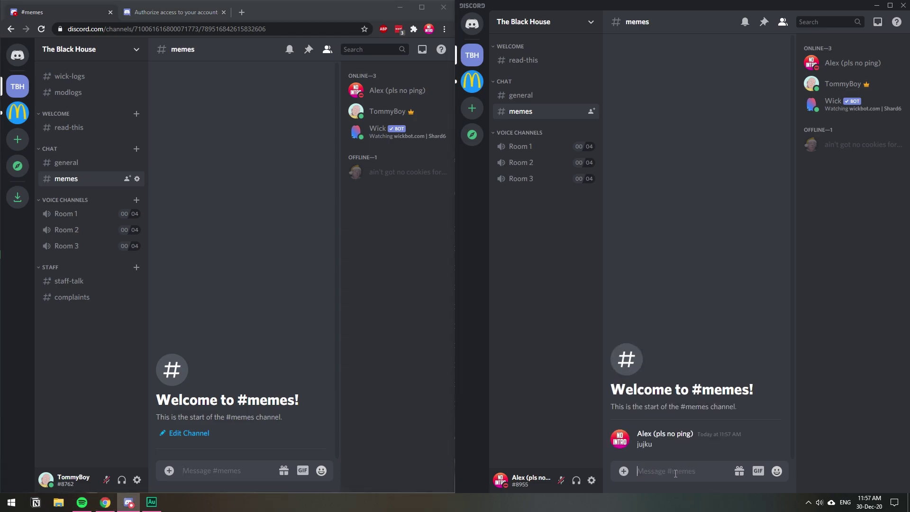
{"action": "left_click", "coordinate": [300, 383]}
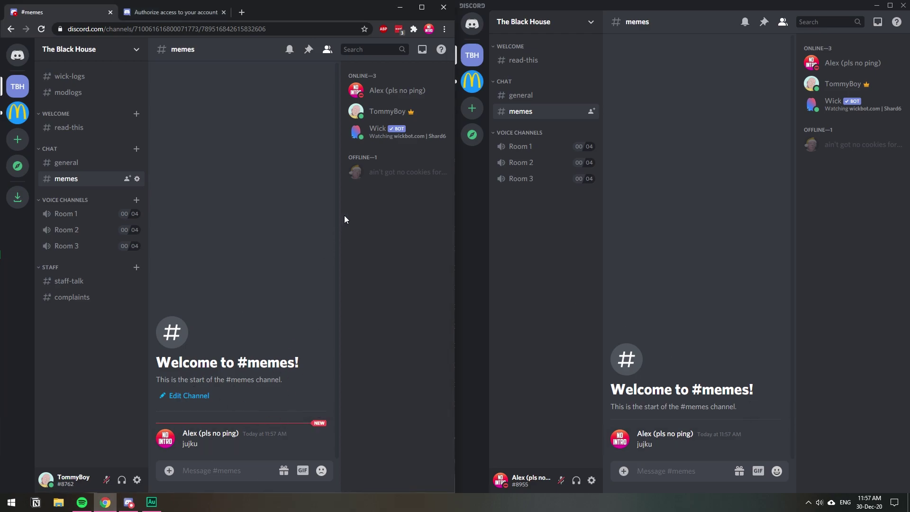
Assign the Muted role to the test member from their profile card
{"action": "left_click", "coordinate": [359, 91]}
{"action": "left_click", "coordinate": [232, 172]}
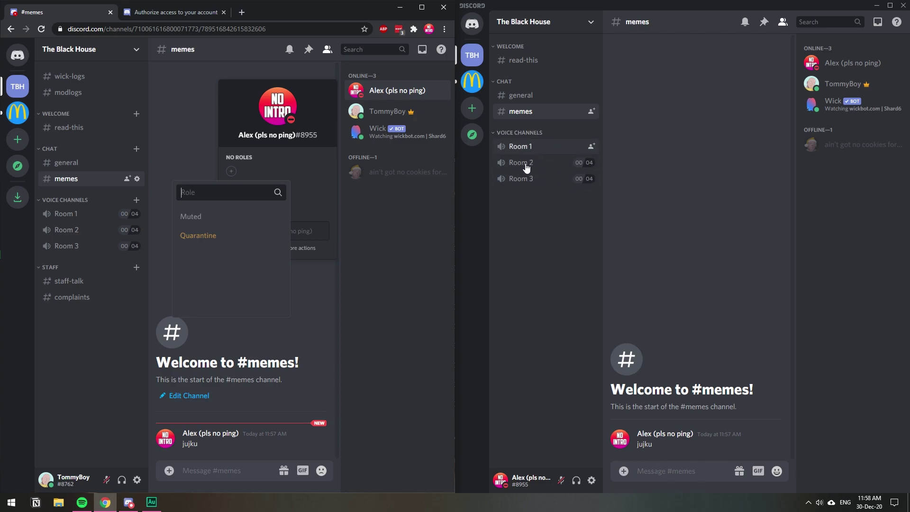
{"action": "left_click", "coordinate": [209, 218]}
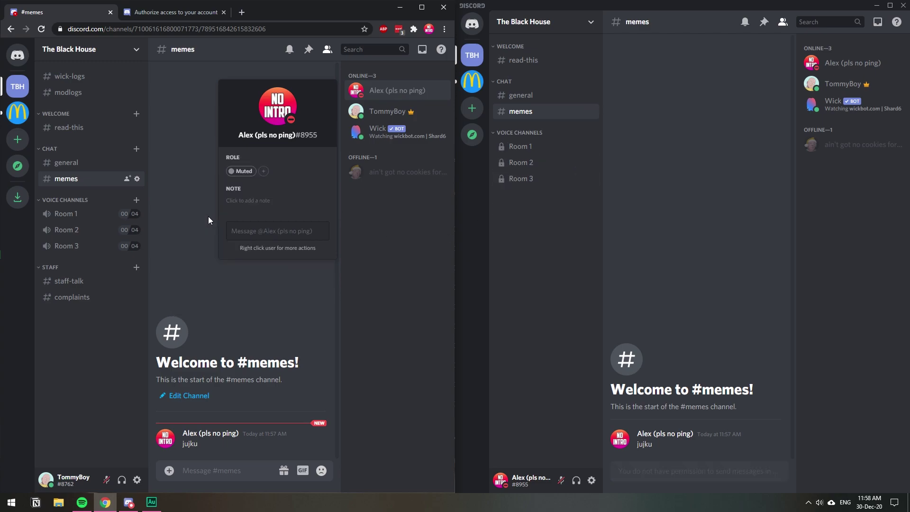
{"action": "left_click", "coordinate": [514, 127]}
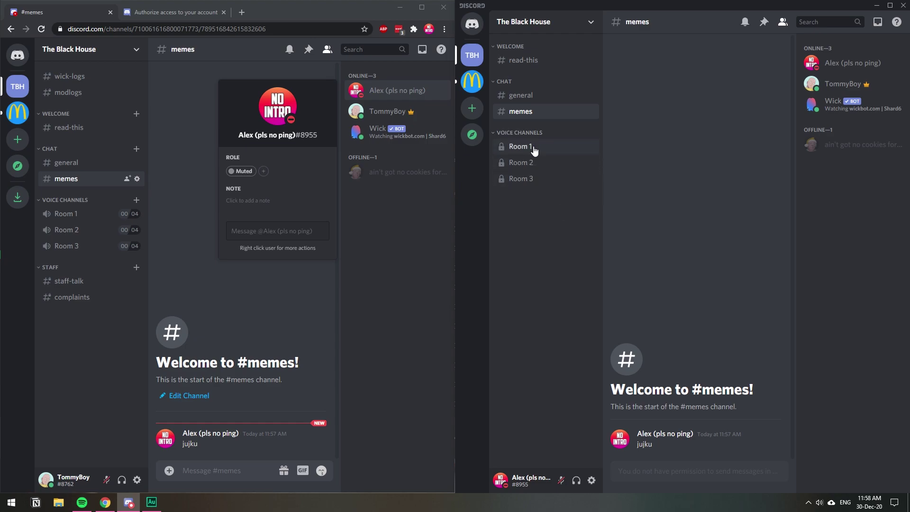
As the muted member, switch between #general and #memes to confirm posting is blocked
{"action": "left_click", "coordinate": [526, 96]}
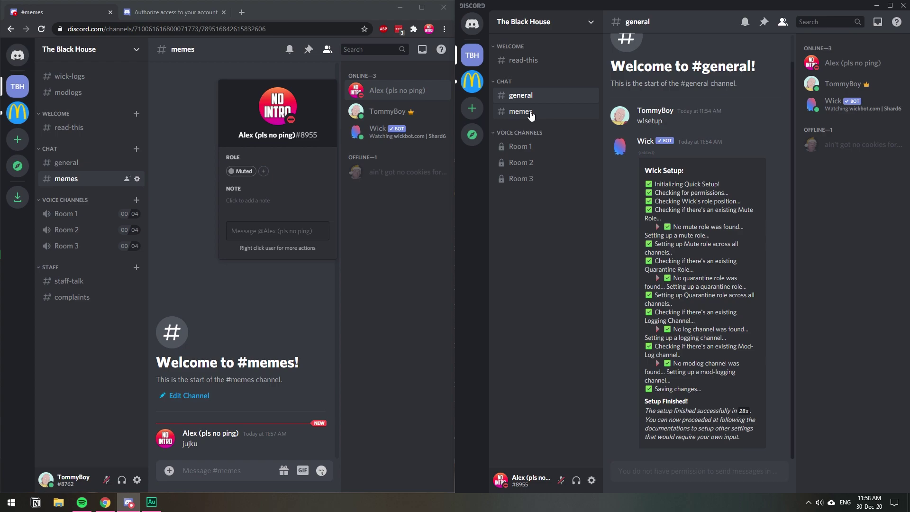
{"action": "left_click", "coordinate": [522, 111]}
{"action": "left_click", "coordinate": [522, 95]}
{"action": "left_click", "coordinate": [521, 112]}
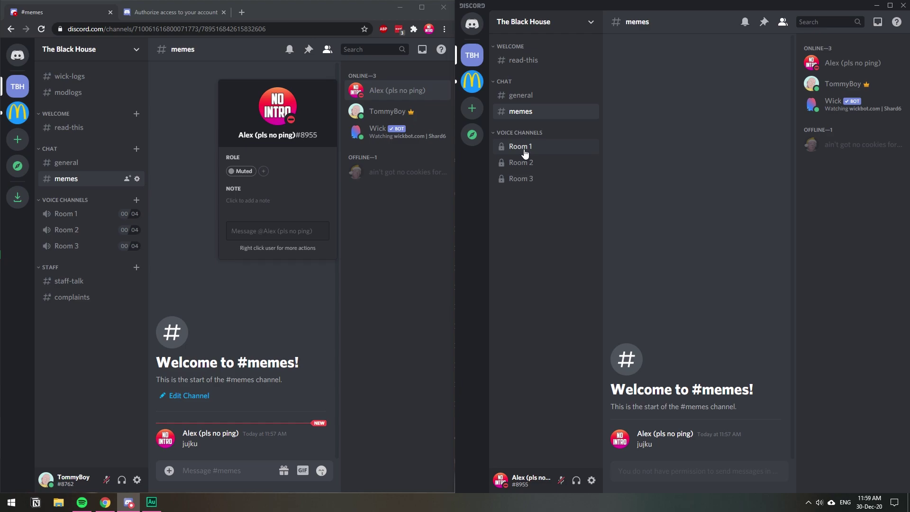
Create a text channel named 'apology' under the Chat category
{"action": "left_click", "coordinate": [162, 287]}
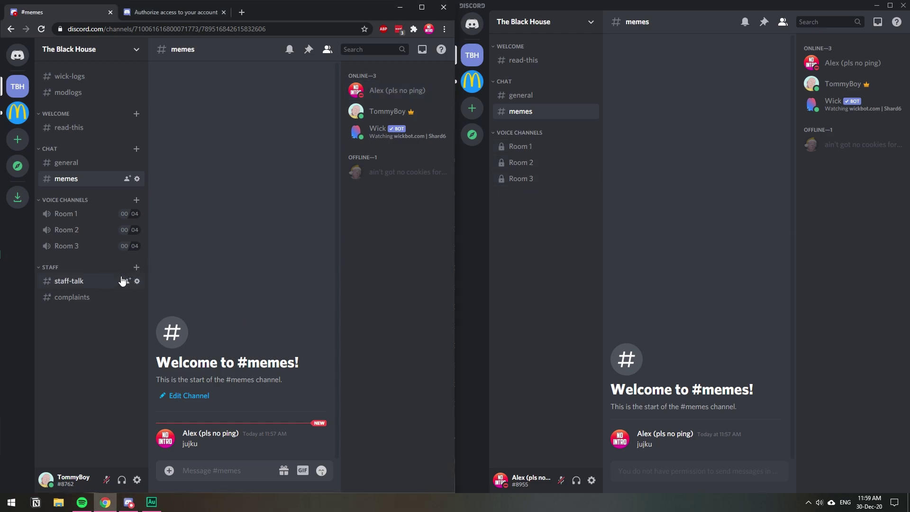
{"action": "left_click", "coordinate": [140, 149]}
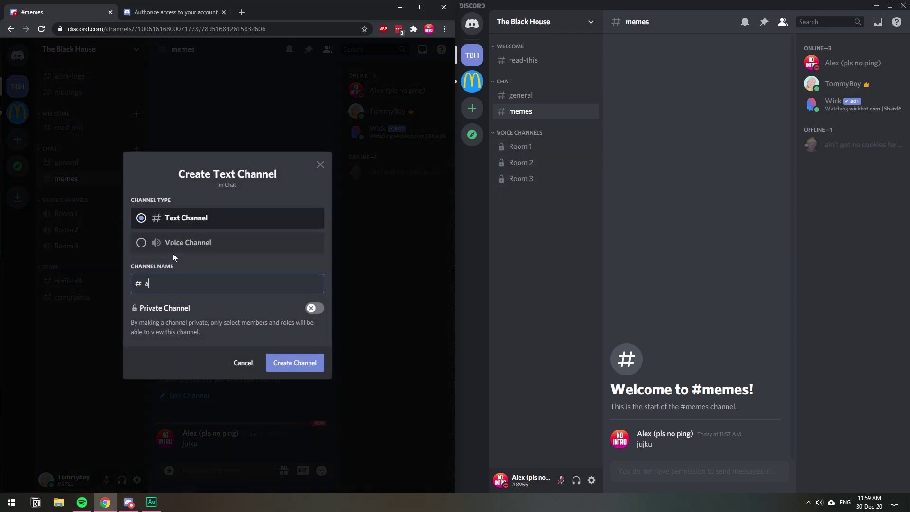
{"action": "type", "text": "apology"}
{"action": "left_click", "coordinate": [298, 362]}
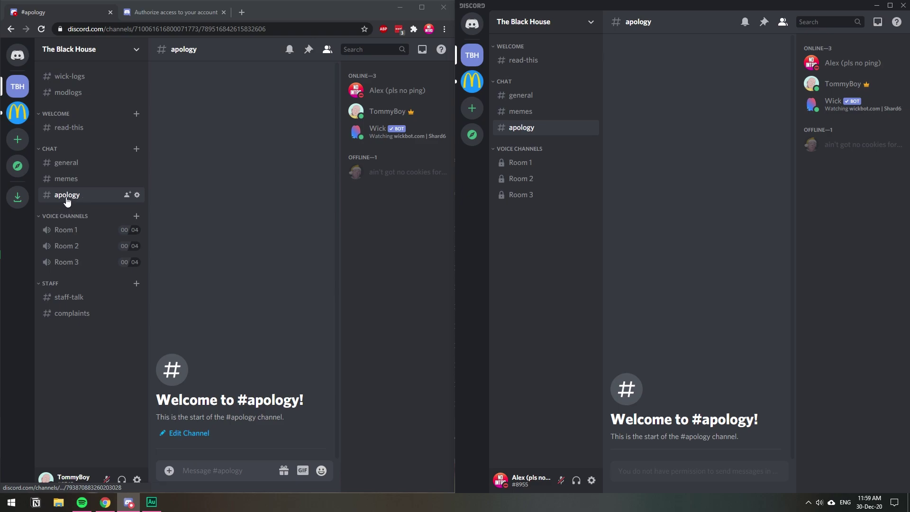
{"action": "right_click", "coordinate": [67, 201]}
Allow the Muted role to Send Messages in #apology's permissions and save the change
{"action": "left_click", "coordinate": [102, 262]}
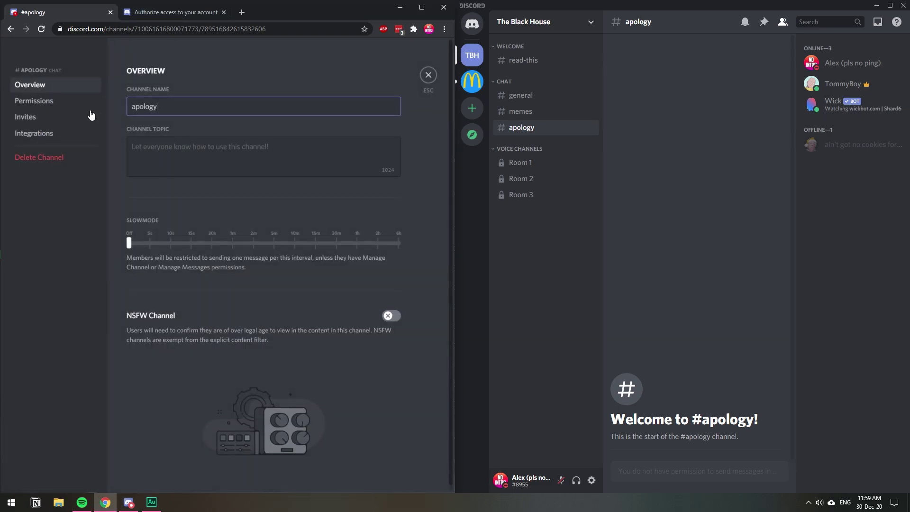
{"action": "left_click", "coordinate": [45, 101]}
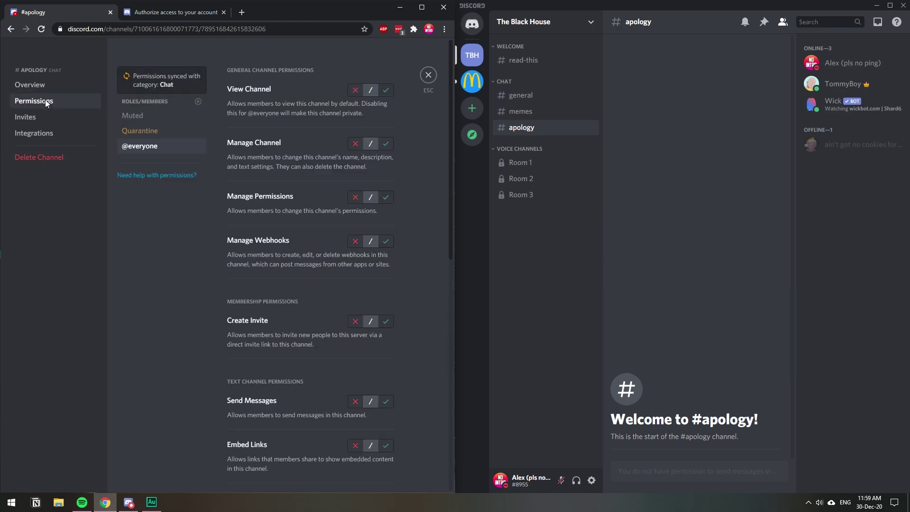
{"action": "left_click", "coordinate": [144, 119]}
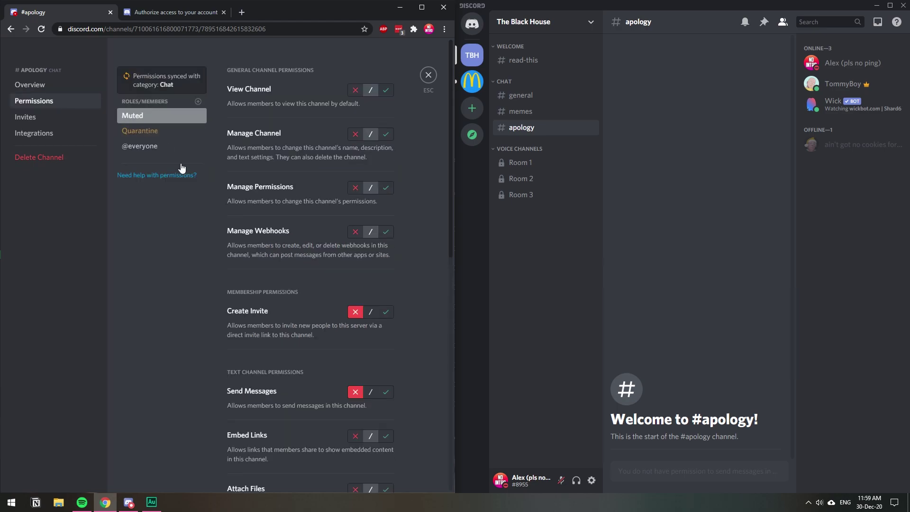
{"action": "scroll", "coordinate": [283, 240], "scroll_direction": "down", "scroll_amount": 10}
{"action": "scroll", "coordinate": [272, 320], "scroll_direction": "up", "scroll_amount": 10}
{"action": "scroll", "coordinate": [266, 261], "scroll_direction": "down", "scroll_amount": 4}
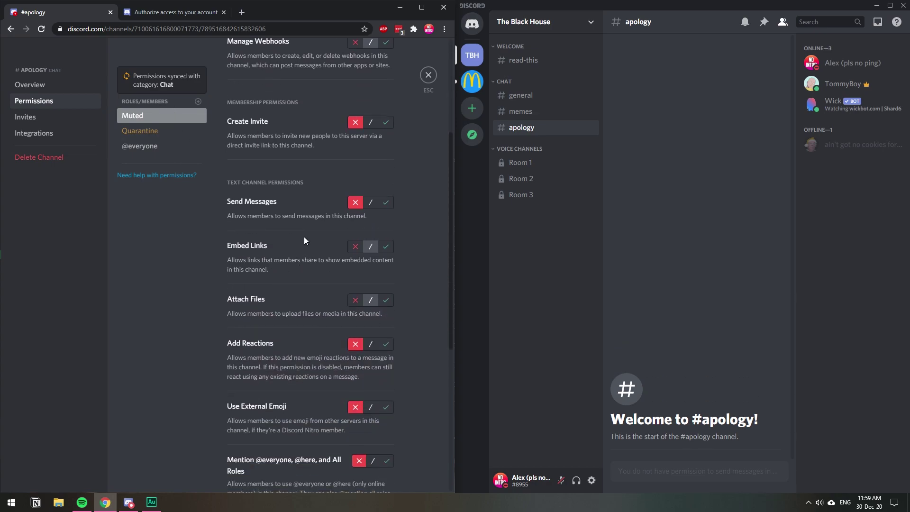
{"action": "left_click", "coordinate": [386, 203]}
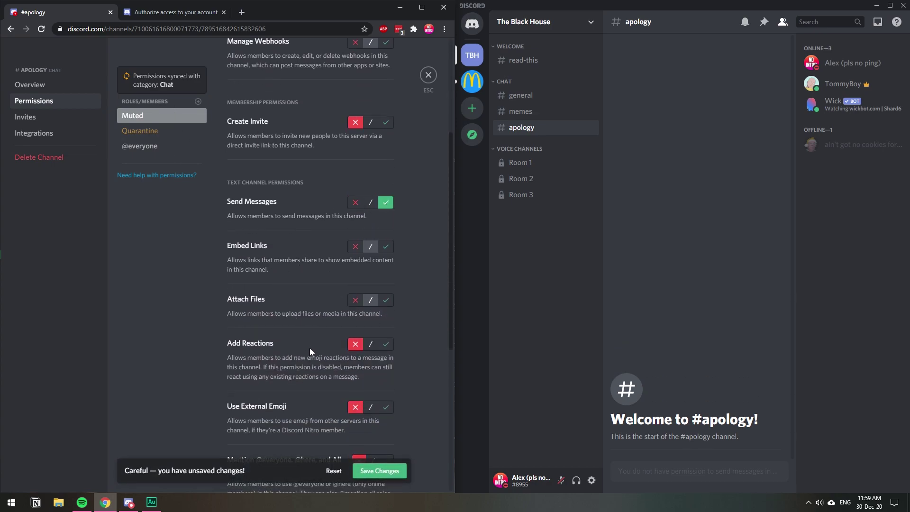
{"action": "left_click", "coordinate": [379, 471]}
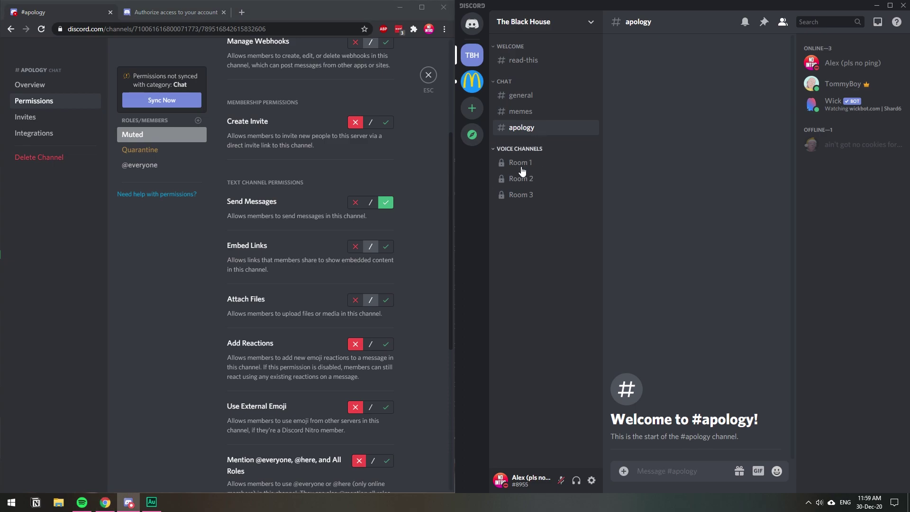
{"action": "left_click", "coordinate": [428, 75]}
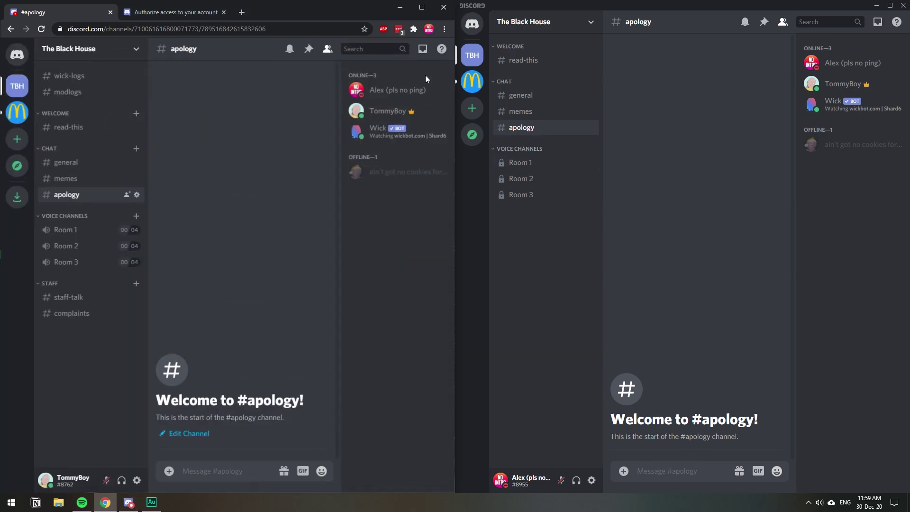
As the muted member, check #general, #memes and #read-this, then post 'sorry' in #apology
{"action": "left_click", "coordinate": [532, 100]}
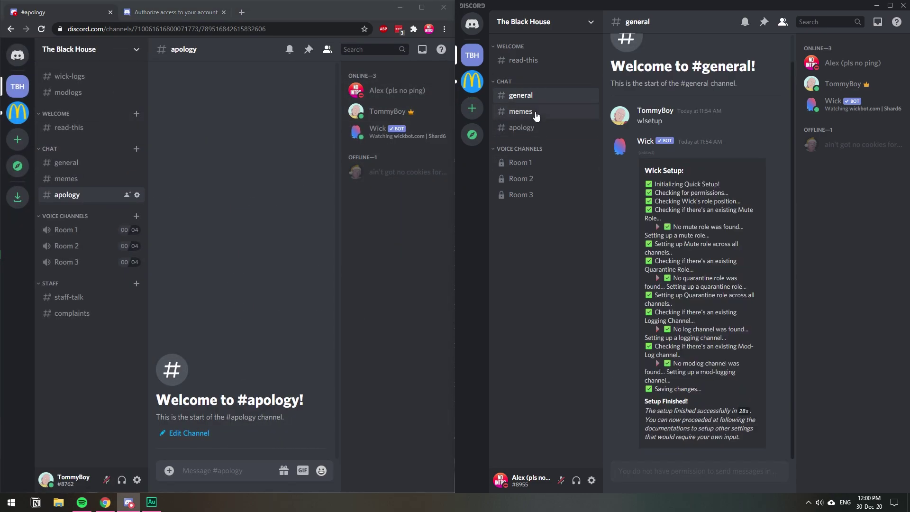
{"action": "left_click", "coordinate": [531, 112]}
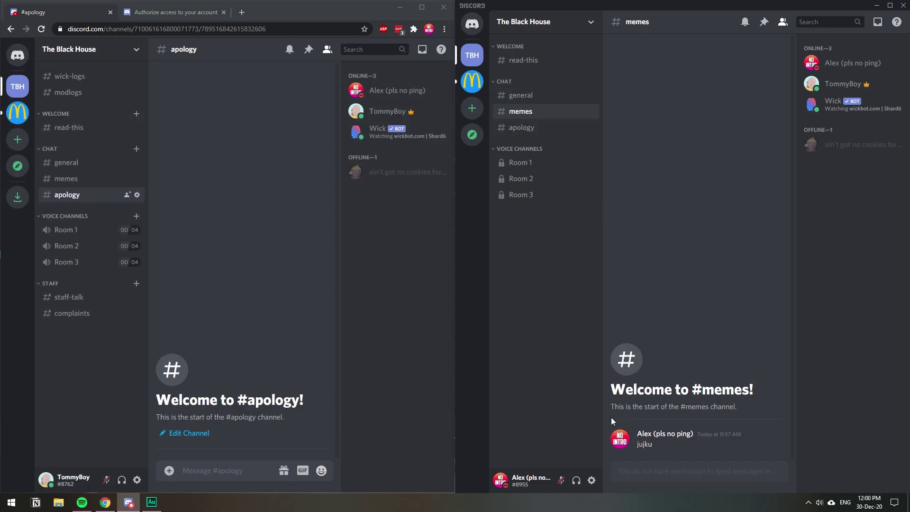
{"action": "left_click", "coordinate": [528, 63]}
{"action": "left_click", "coordinate": [519, 135]}
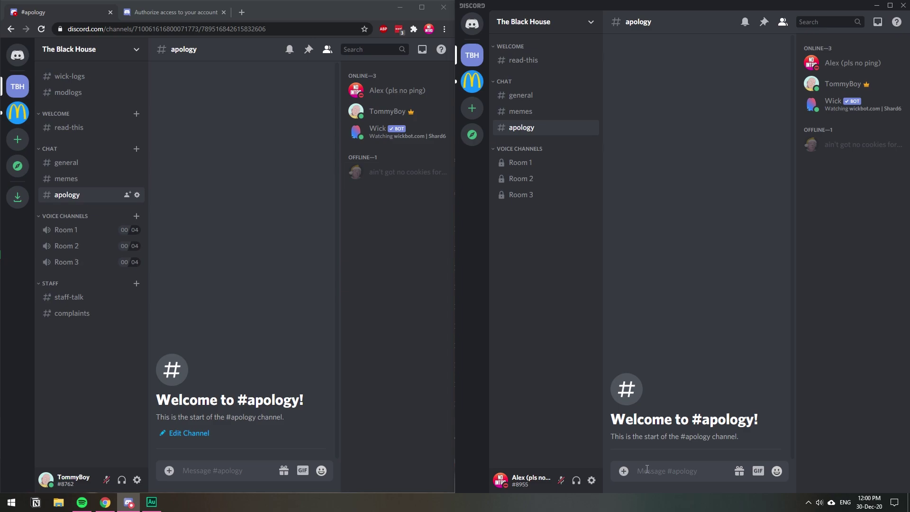
{"action": "type", "text": "sorry"}
{"action": "key", "text": "Return"}
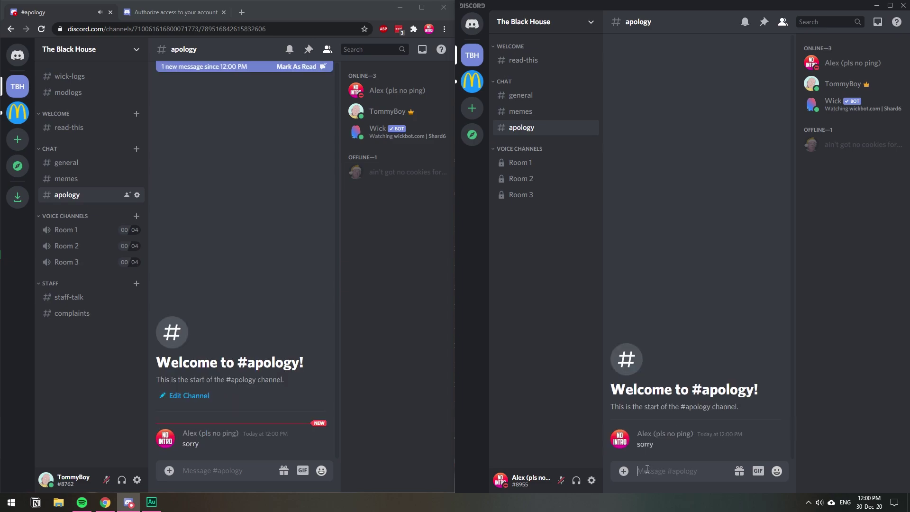
Remove the Muted role from the test member's profile card
{"action": "left_click", "coordinate": [167, 441]}
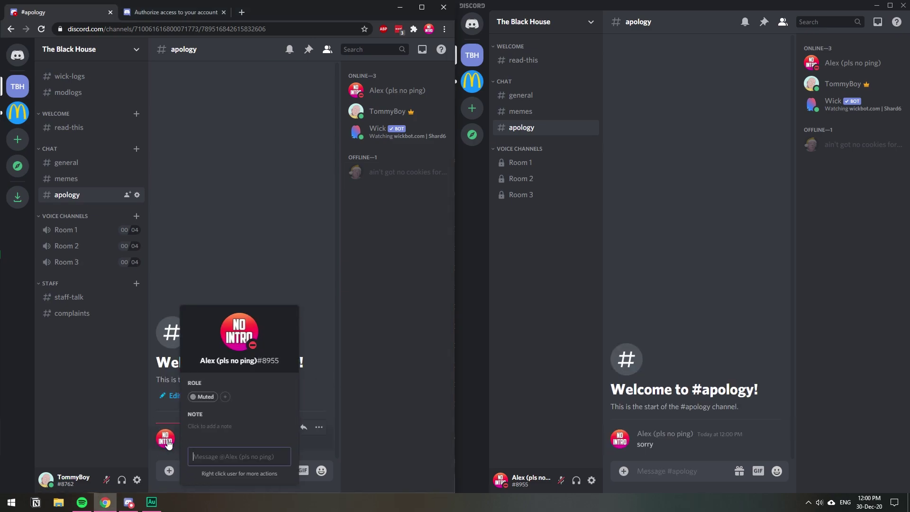
{"action": "left_click", "coordinate": [193, 397]}
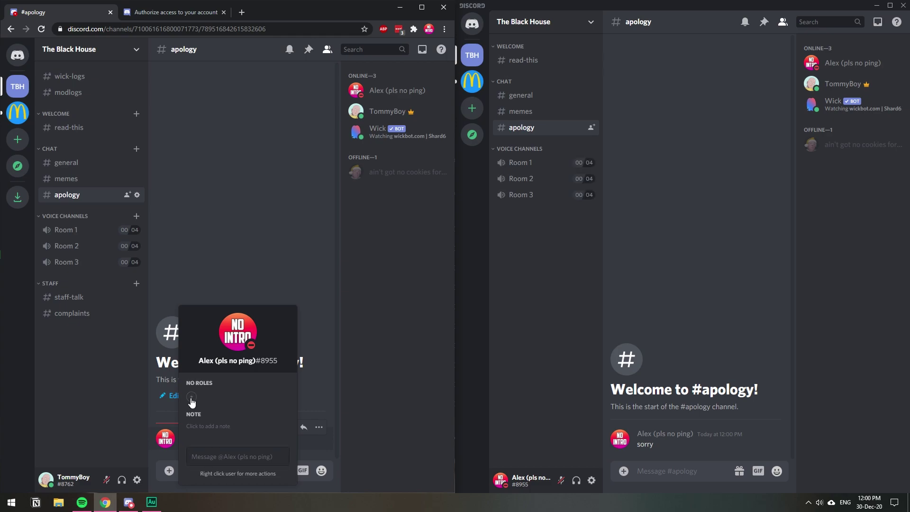
{"action": "left_click", "coordinate": [231, 194]}
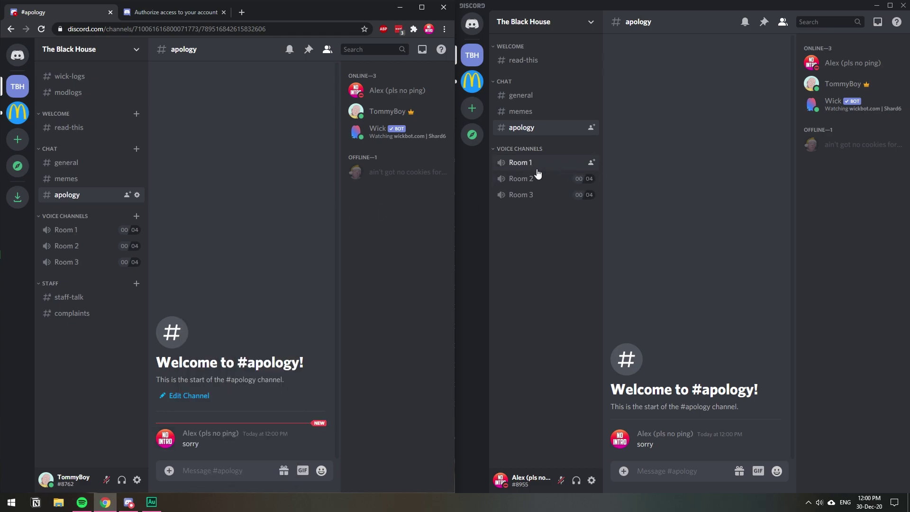
Join and leave voice Room 1 as the unmuted member, dismissing the feedback prompt
{"action": "left_click", "coordinate": [531, 164]}
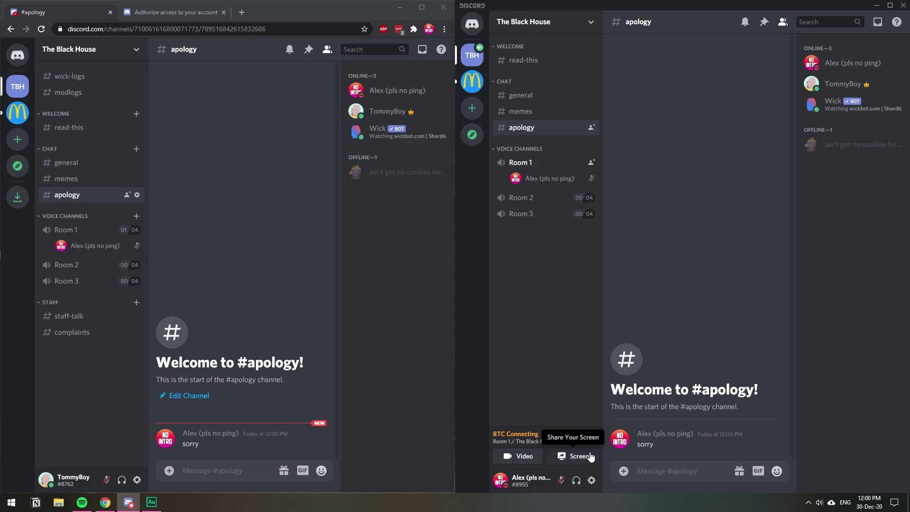
{"action": "left_click", "coordinate": [593, 438]}
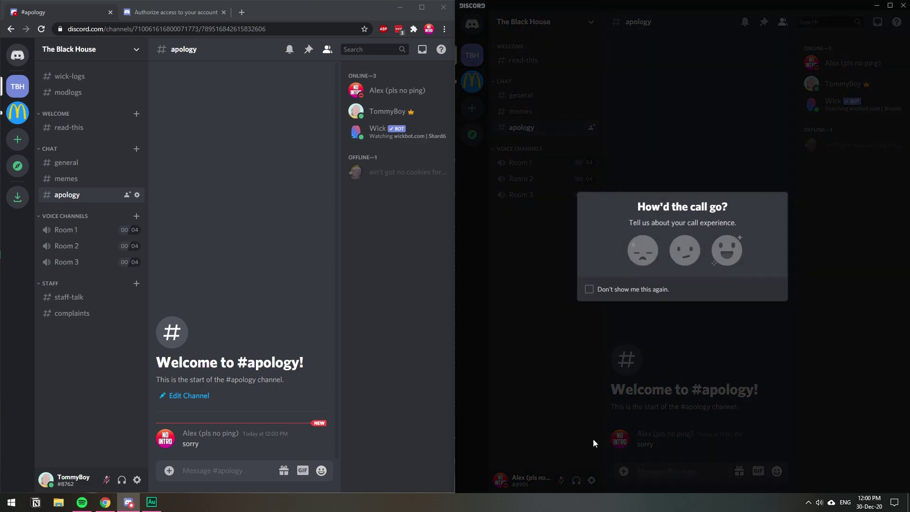
{"action": "left_click", "coordinate": [623, 333]}
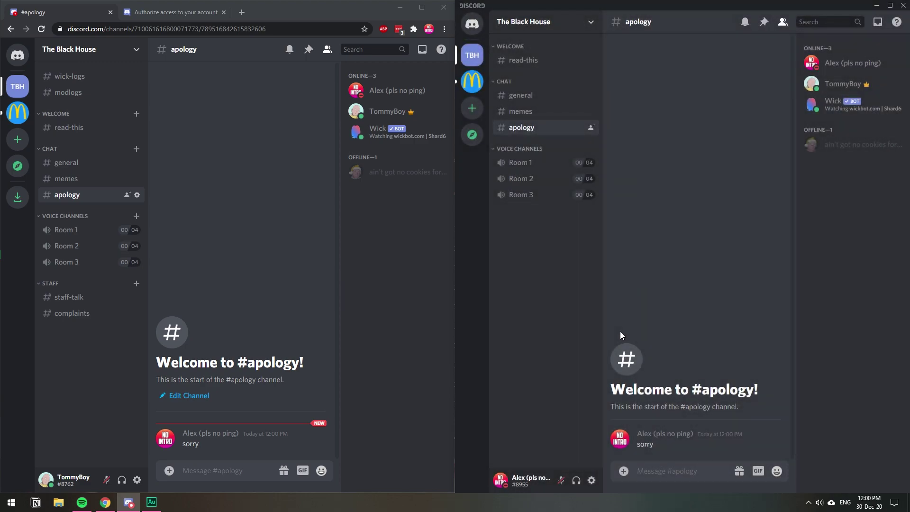